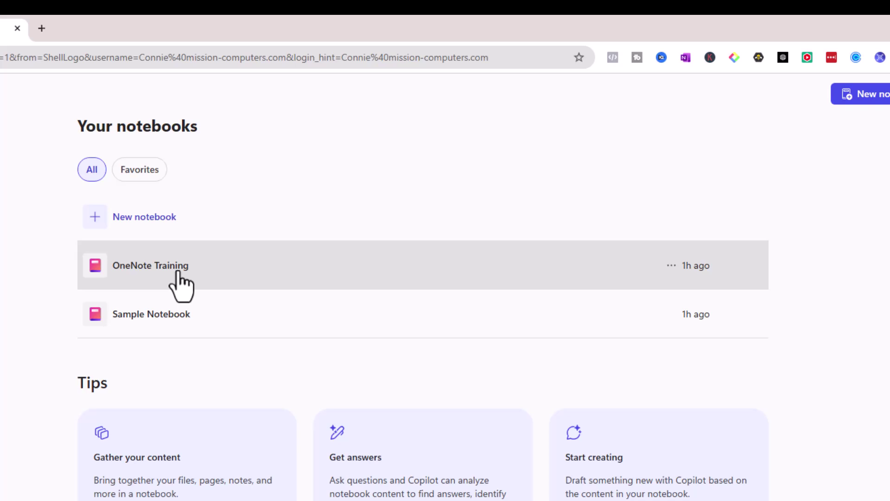
Open the OneNote Training notebook from Your notebooks
{"action": "left_click", "coordinate": [179, 273]}
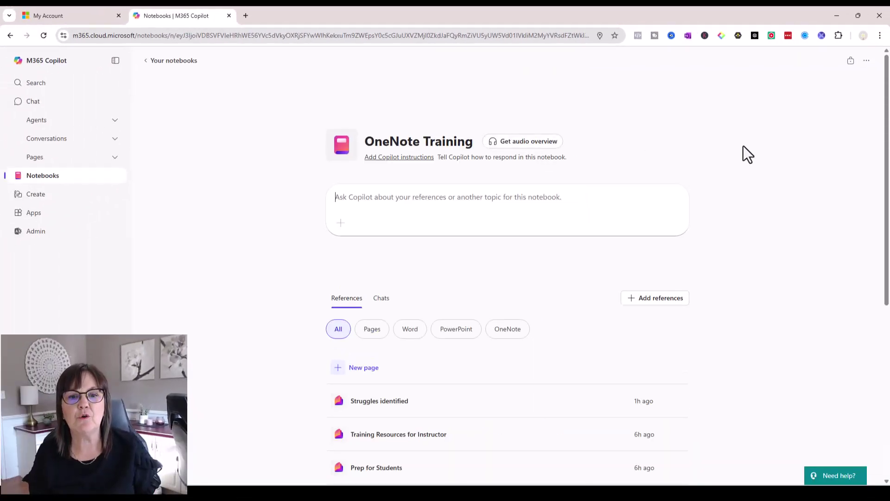
{"action": "scroll", "coordinate": [811, 246], "scroll_direction": "down", "scroll_amount": 3}
{"action": "scroll", "coordinate": [808, 250], "scroll_direction": "up", "scroll_amount": 2}
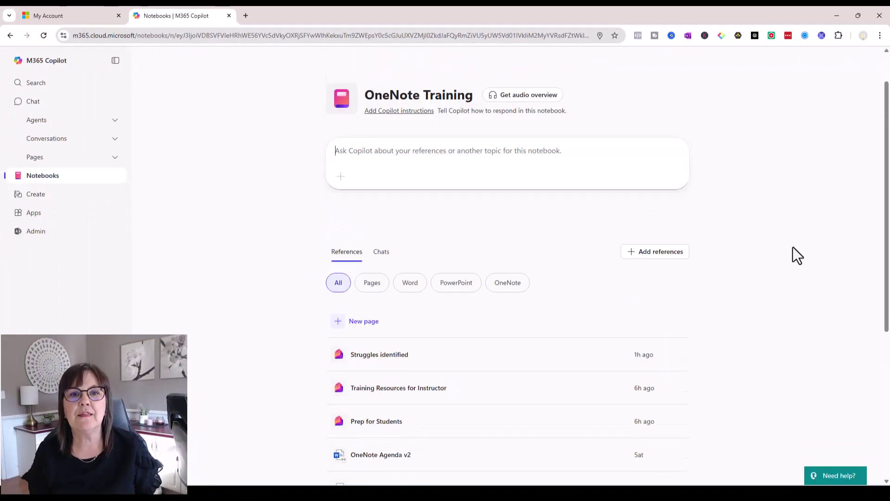
Review the notebook's references, including Training Resources for Instructor, OneNote Agenda v2 and Mission Blog
{"action": "left_click", "coordinate": [524, 171]}
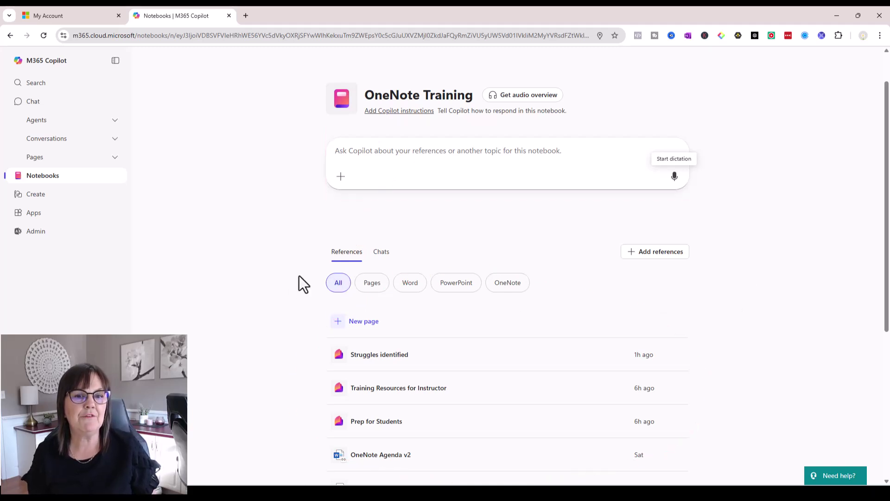
{"action": "scroll", "coordinate": [287, 282], "scroll_direction": "down", "scroll_amount": 3}
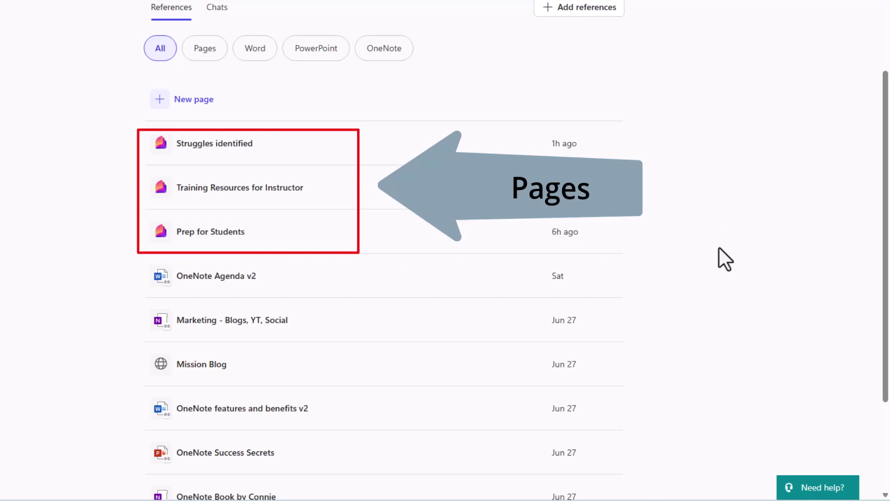
{"action": "scroll", "coordinate": [695, 232], "scroll_direction": "down", "scroll_amount": 1}
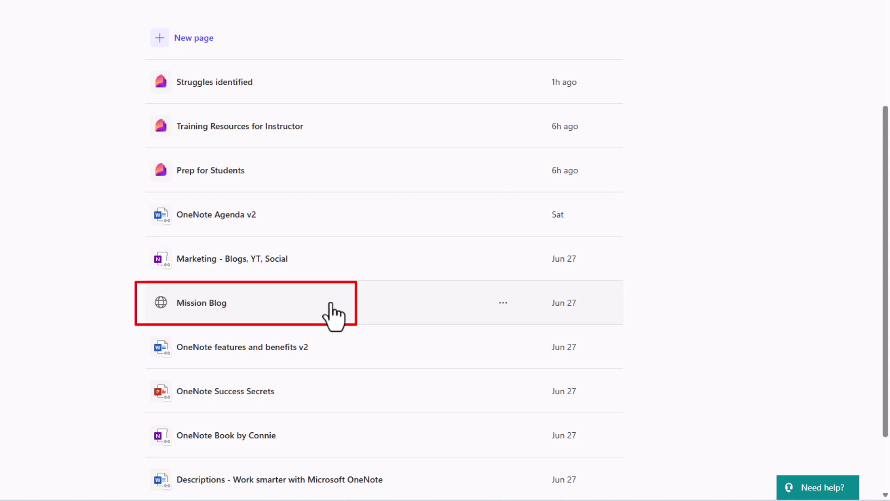
{"action": "scroll", "coordinate": [353, 385], "scroll_direction": "down", "scroll_amount": 1}
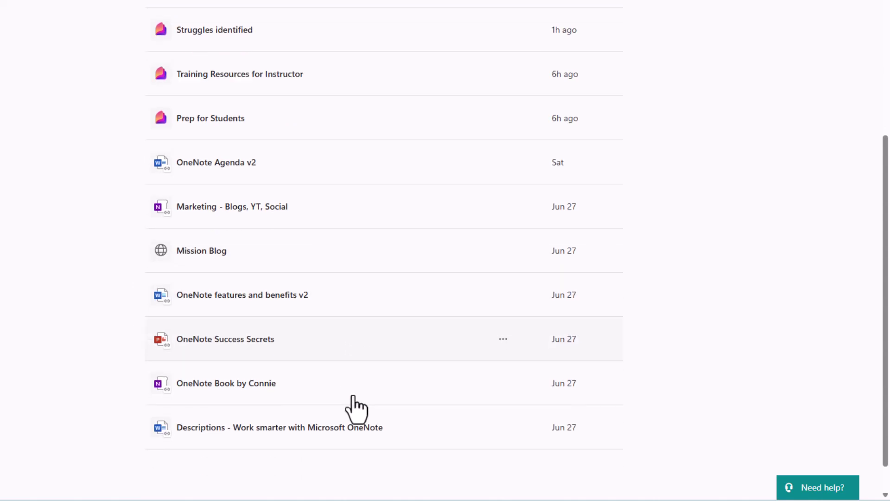
{"action": "scroll", "coordinate": [354, 396], "scroll_direction": "down", "scroll_amount": 1}
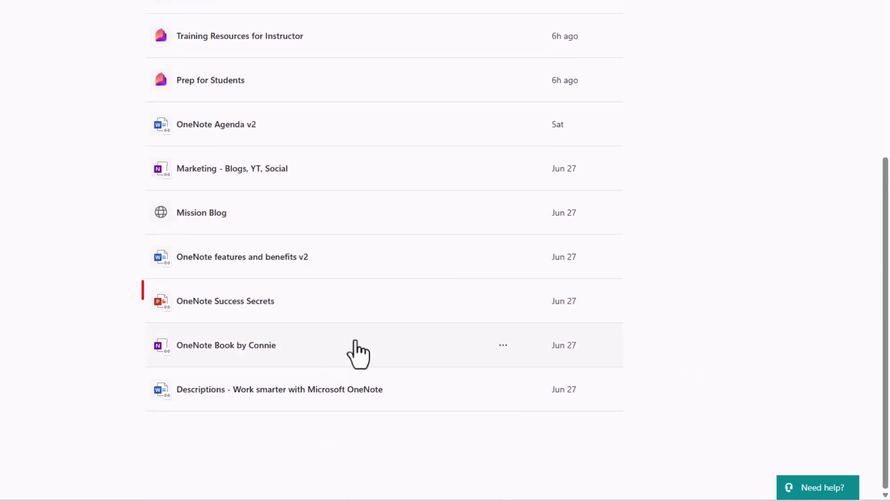
{"action": "scroll", "coordinate": [240, 227], "scroll_direction": "up", "scroll_amount": 4}
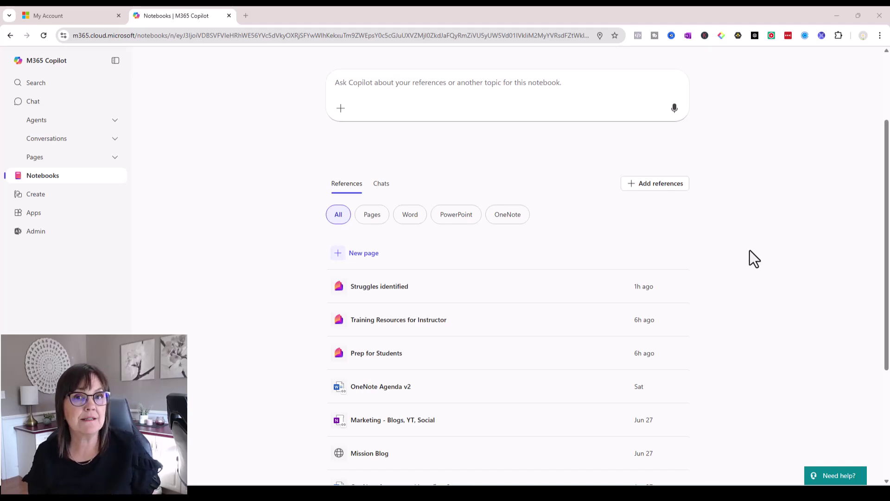
{"action": "scroll", "coordinate": [750, 259], "scroll_direction": "up", "scroll_amount": 1}
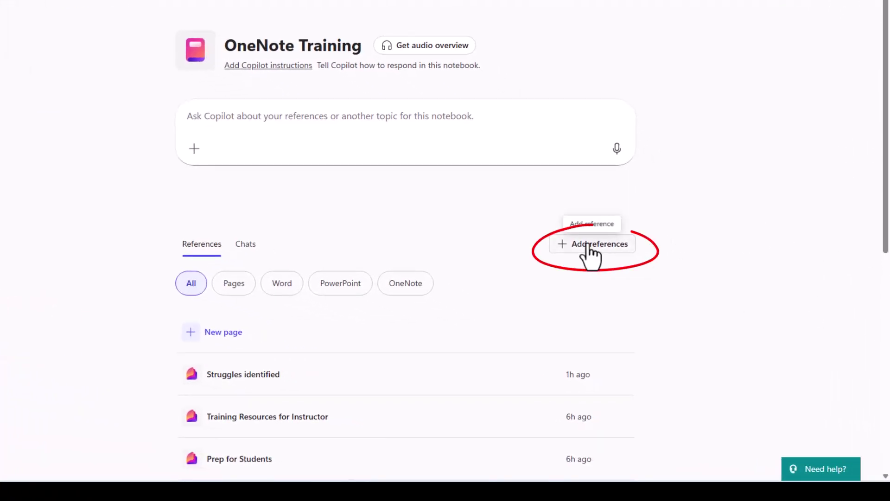
Upload the Word file 'Testimonials from book reviews' as a notebook reference
{"action": "left_click", "coordinate": [593, 245]}
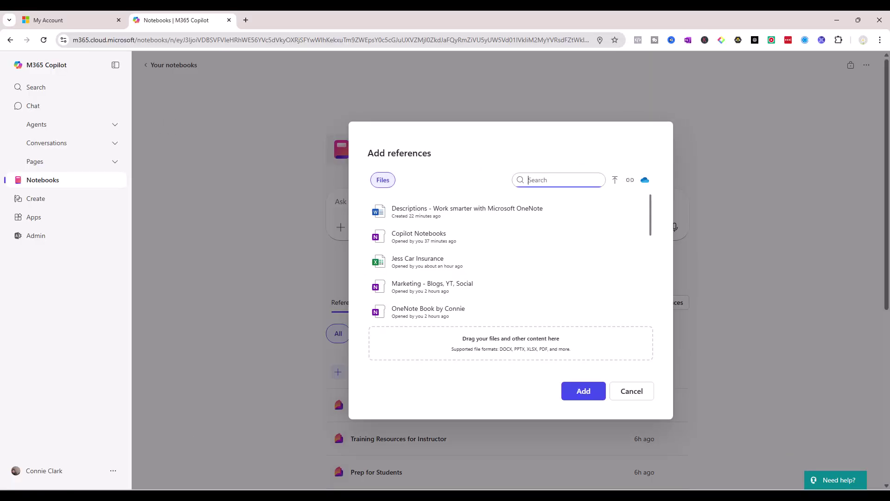
{"action": "mouse_move", "coordinate": [0, 301]}
{"action": "left_mouse_down"}
{"action": "mouse_move", "coordinate": [401, 300]}
{"action": "mouse_move", "coordinate": [555, 351]}
{"action": "left_mouse_up"}
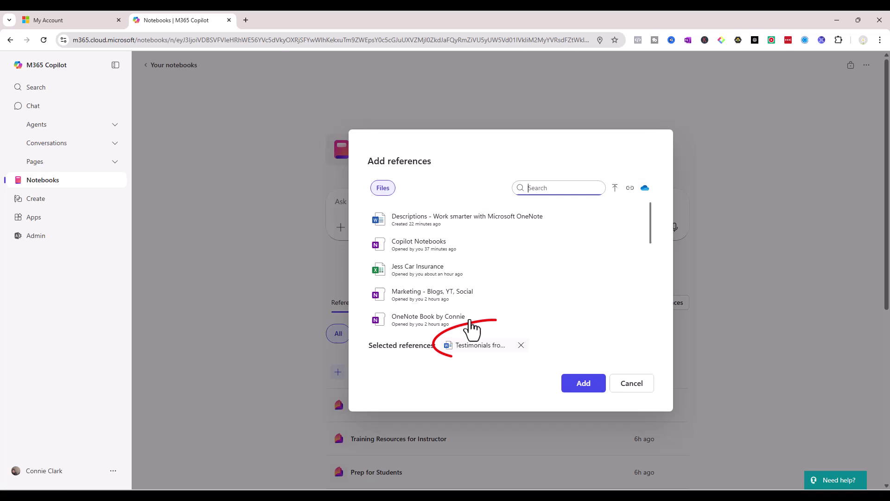
{"action": "left_click", "coordinate": [587, 385]}
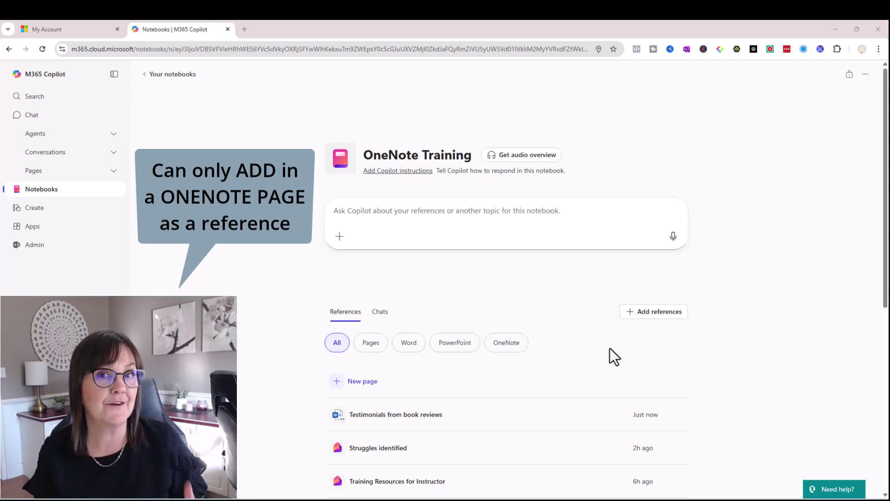
Search for the 'onenote Posts' page and add it as a notebook reference
{"action": "left_click", "coordinate": [654, 315]}
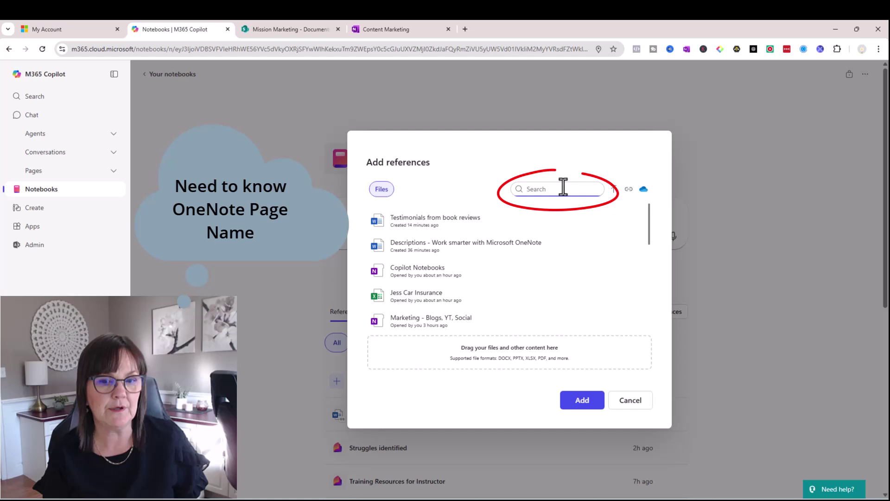
{"action": "type", "text": "onenote Posts"}
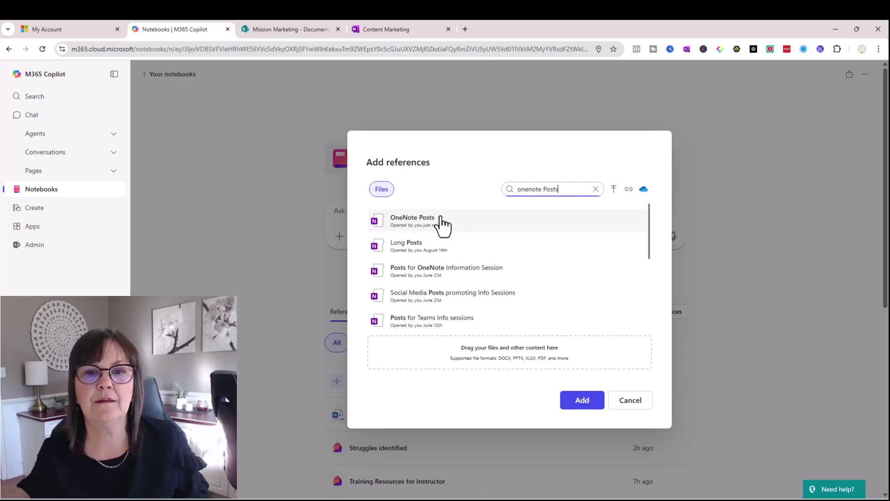
{"action": "left_click", "coordinate": [441, 220]}
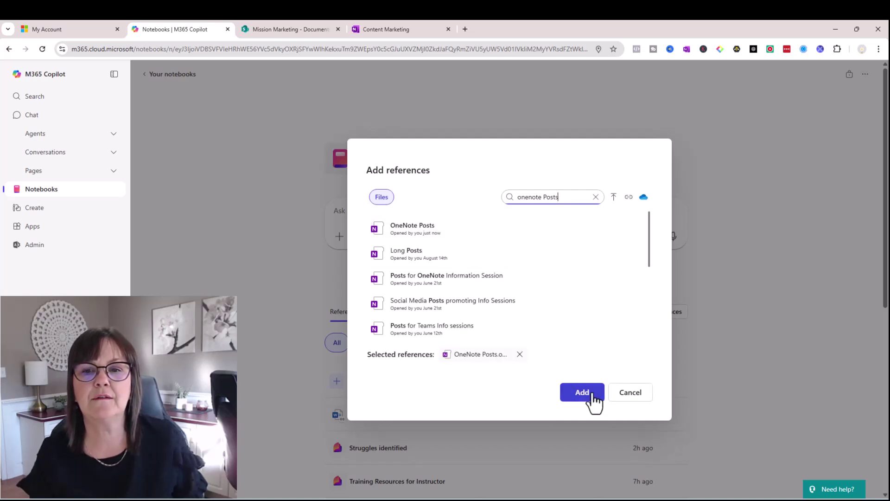
{"action": "left_click", "coordinate": [579, 394]}
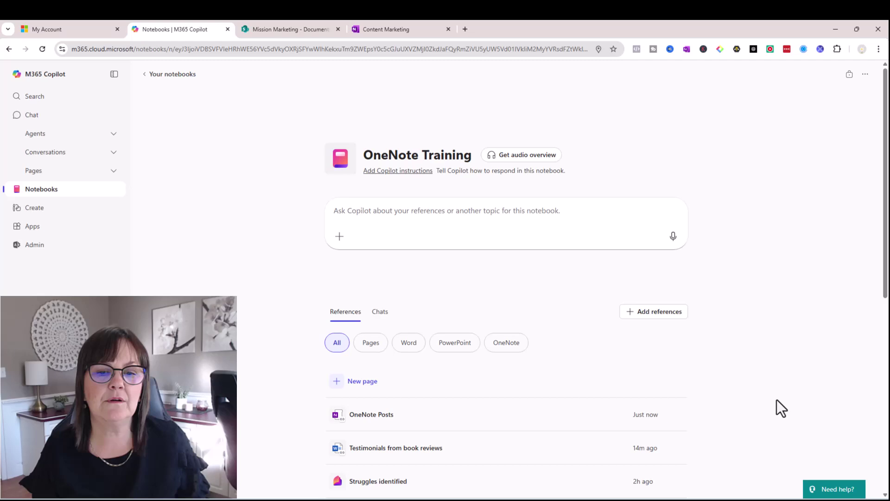
Open Testimonials from book reviews in Word for the web, skim it, and return to the notebook
{"action": "scroll", "coordinate": [823, 359], "scroll_direction": "down", "scroll_amount": 1}
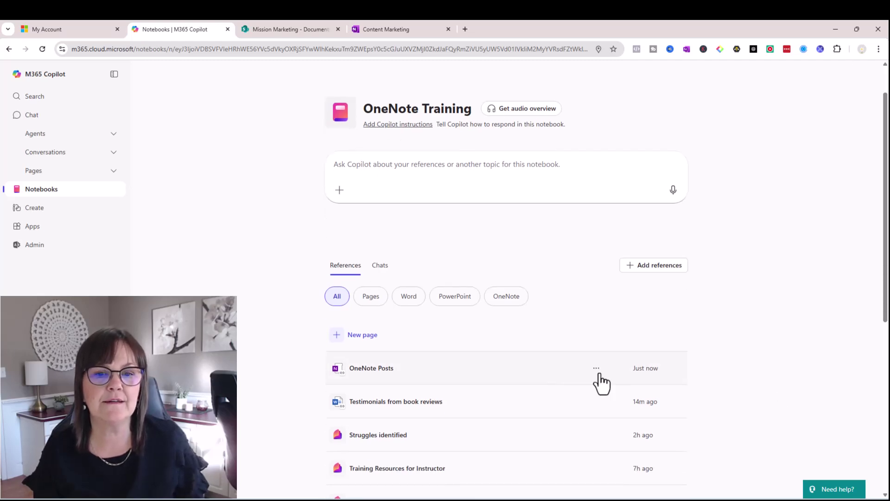
{"action": "left_click", "coordinate": [389, 408]}
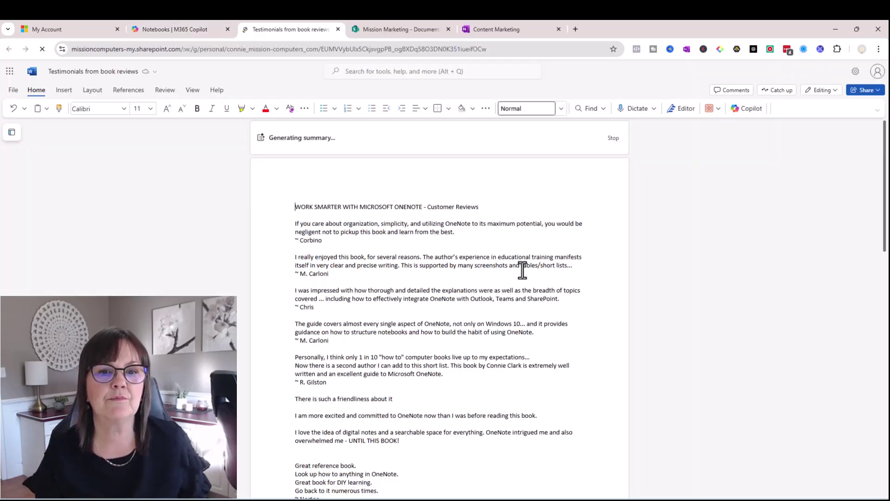
{"action": "scroll", "coordinate": [514, 306], "scroll_direction": "down", "scroll_amount": 15}
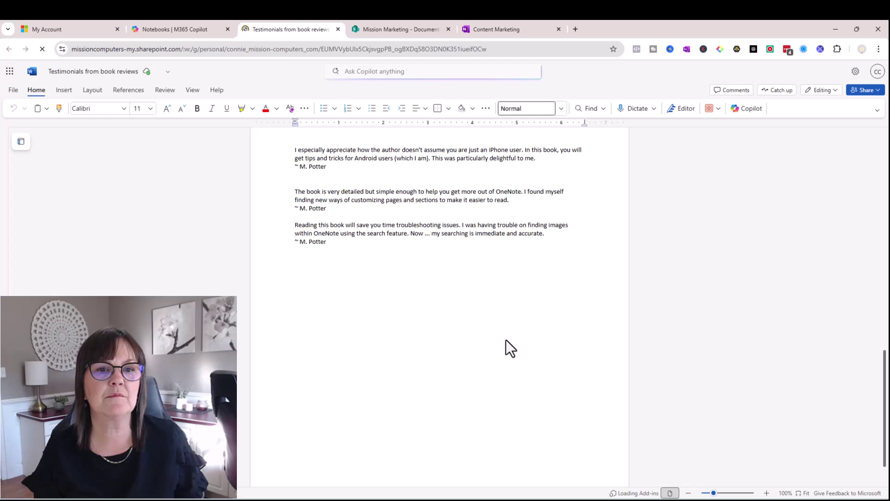
{"action": "scroll", "coordinate": [506, 346], "scroll_direction": "up", "scroll_amount": 15}
{"action": "left_click", "coordinate": [169, 28]}
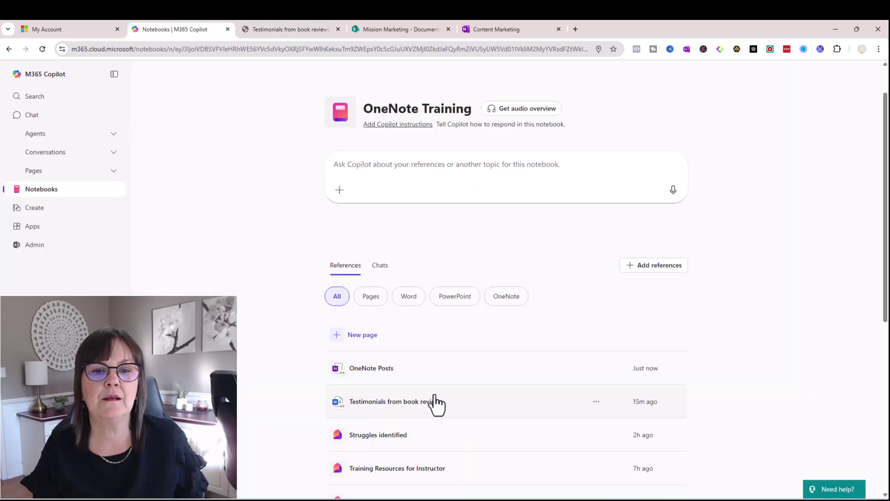
Open the OneNote Posts reference page in OneNote for the web
{"action": "left_click", "coordinate": [375, 371]}
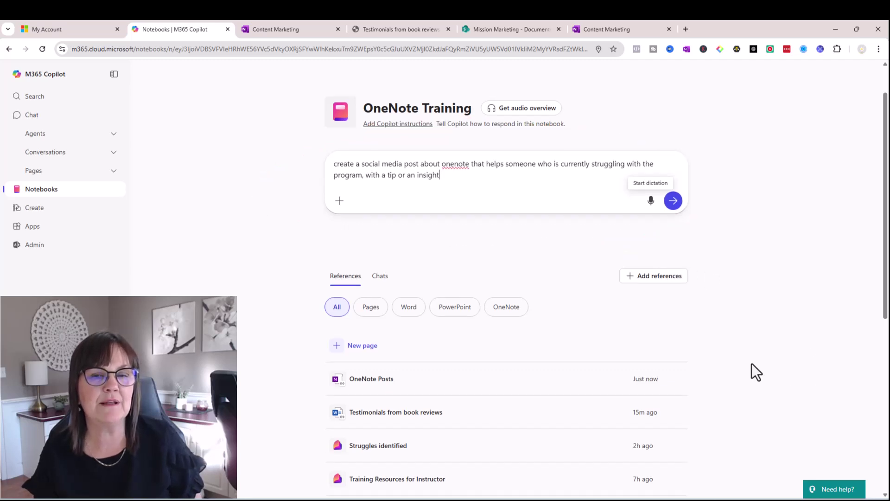
Submit the prompt requesting a social media post with a tip for struggling OneNote users
{"action": "scroll", "coordinate": [742, 363], "scroll_direction": "down", "scroll_amount": 5}
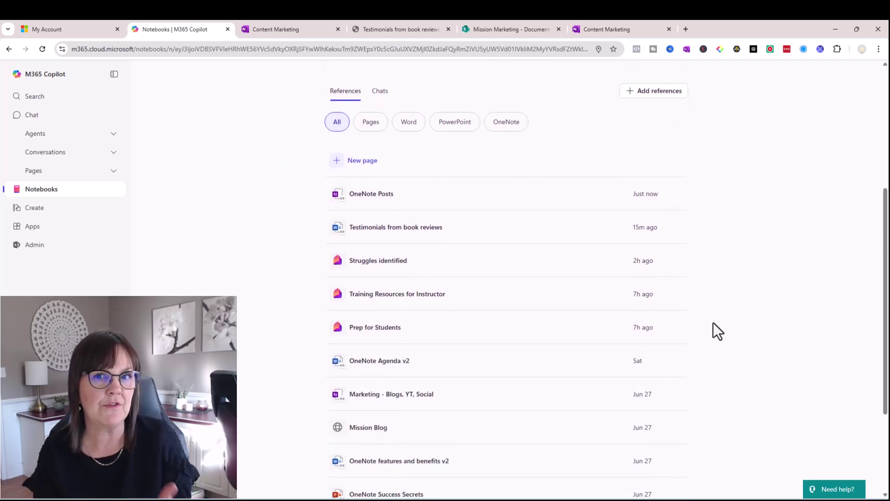
{"action": "scroll", "coordinate": [788, 316], "scroll_direction": "up", "scroll_amount": 3}
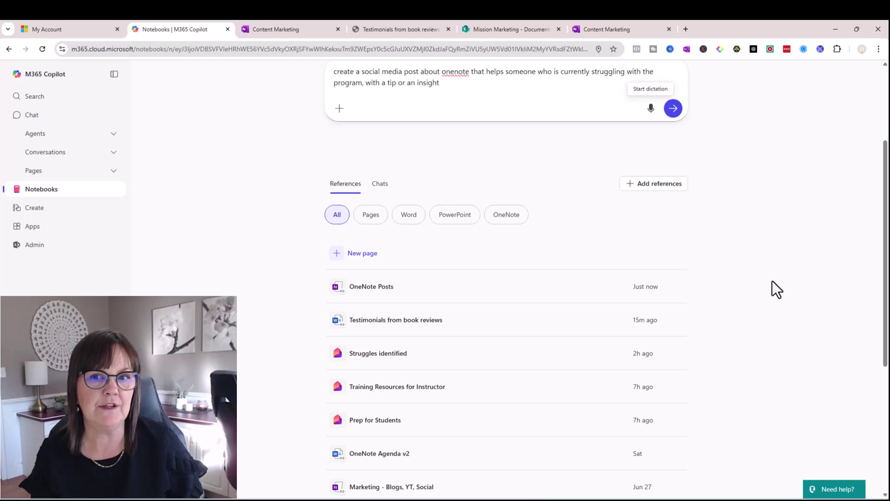
{"action": "left_click", "coordinate": [673, 155]}
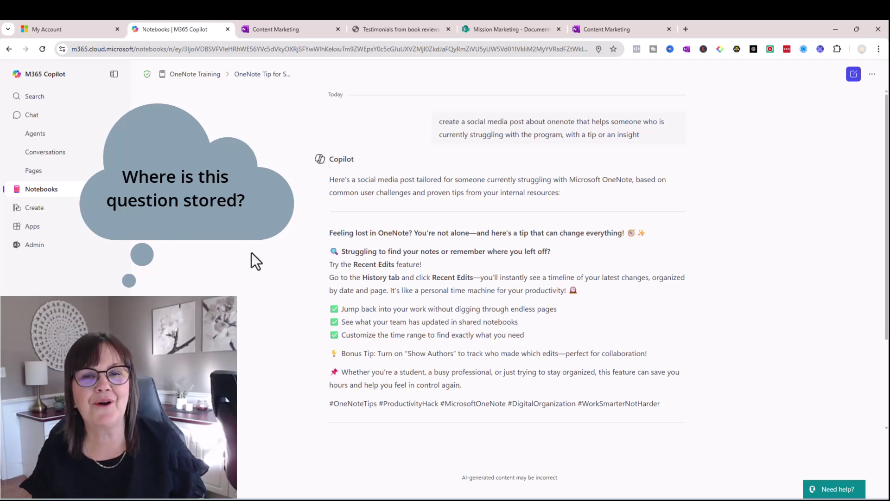
Return to the OneNote Training notebook page and browse its saved chats
{"action": "left_click", "coordinate": [186, 75]}
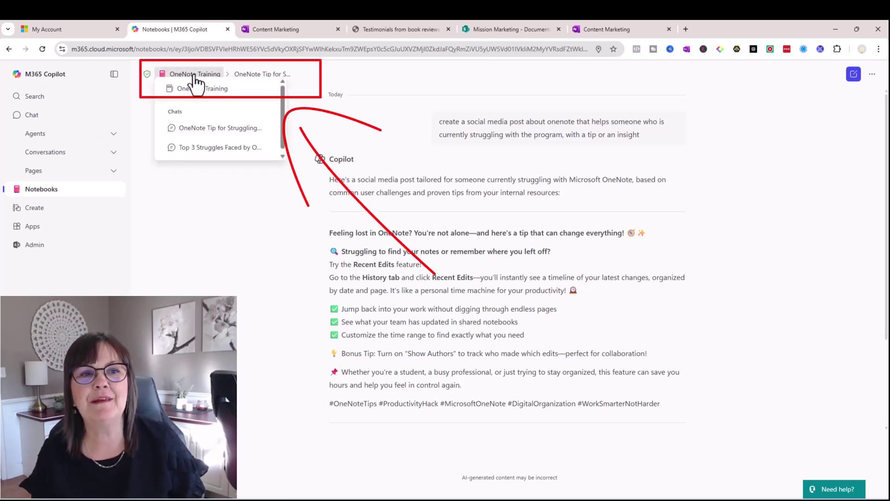
{"action": "left_click", "coordinate": [195, 87]}
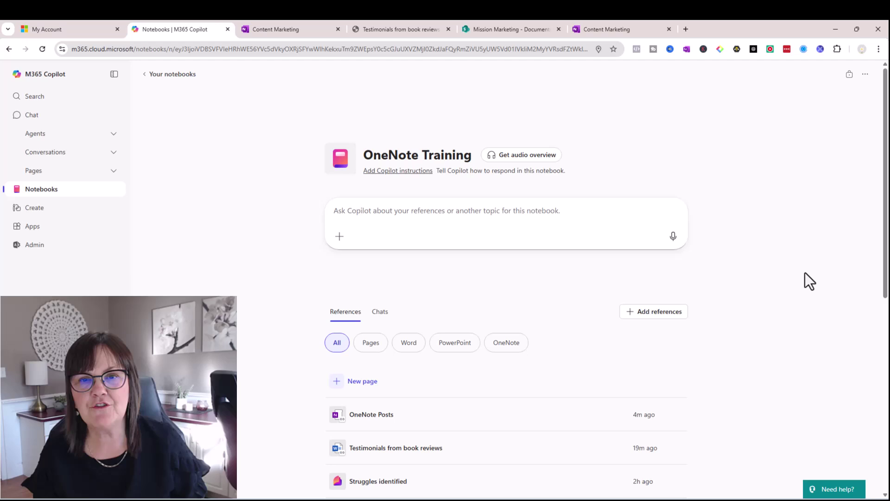
{"action": "left_click", "coordinate": [380, 312]}
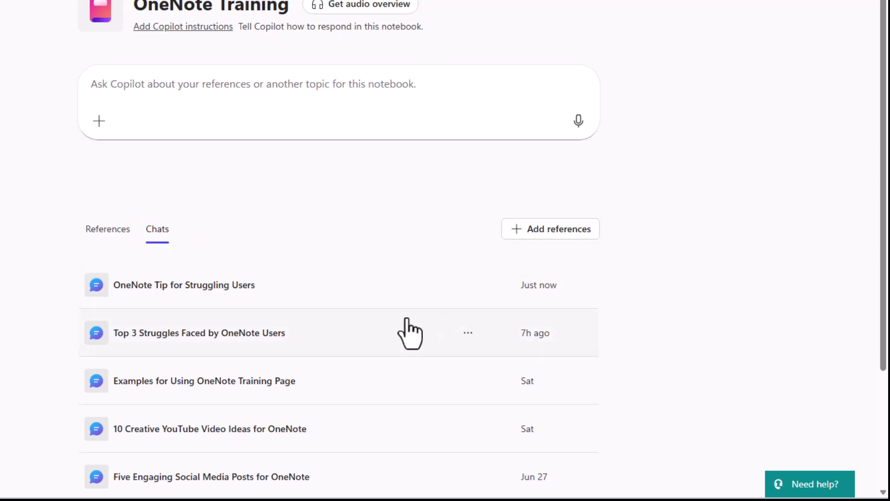
{"action": "scroll", "coordinate": [410, 333], "scroll_direction": "down", "scroll_amount": 3}
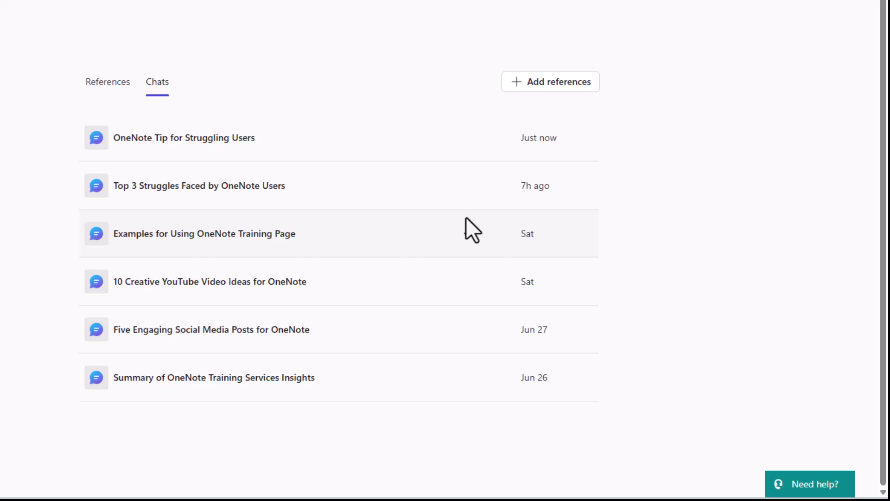
{"action": "scroll", "coordinate": [776, 308], "scroll_direction": "up", "scroll_amount": 3}
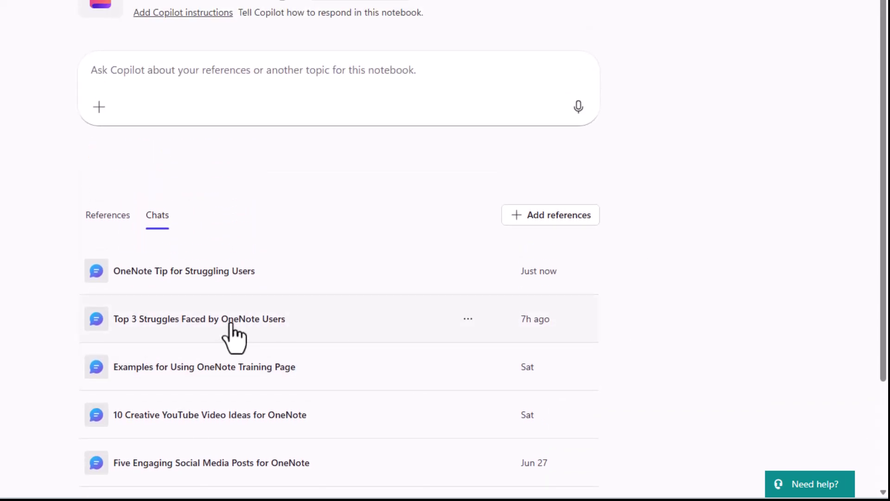
Review the Top 3 Struggles Faced by OneNote Users chat and its Struggles identified source
{"action": "left_click", "coordinate": [230, 324]}
{"action": "scroll", "coordinate": [533, 195], "scroll_direction": "up", "scroll_amount": 4}
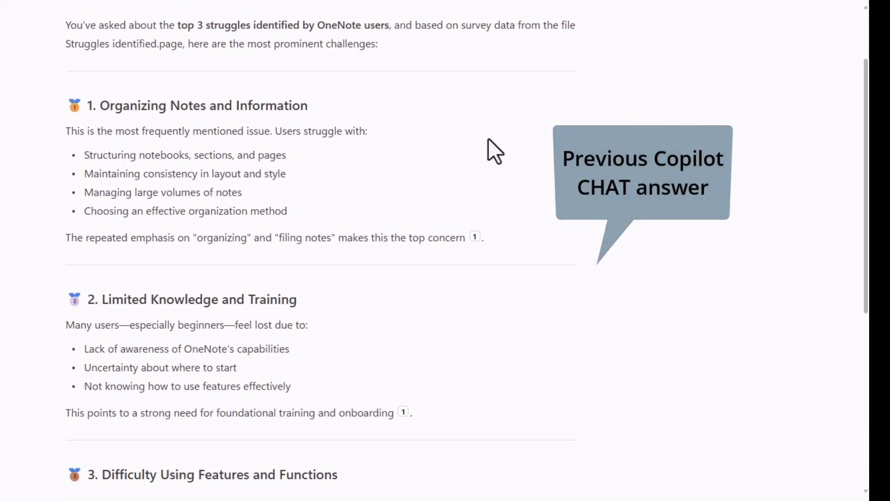
{"action": "scroll", "coordinate": [512, 174], "scroll_direction": "down", "scroll_amount": 4}
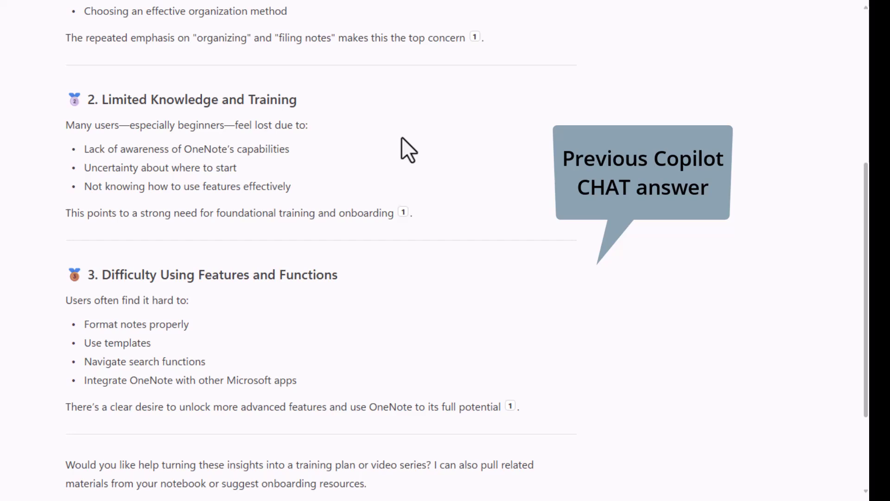
{"action": "scroll", "coordinate": [385, 148], "scroll_direction": "up", "scroll_amount": 3}
{"action": "scroll", "coordinate": [384, 155], "scroll_direction": "down", "scroll_amount": 6}
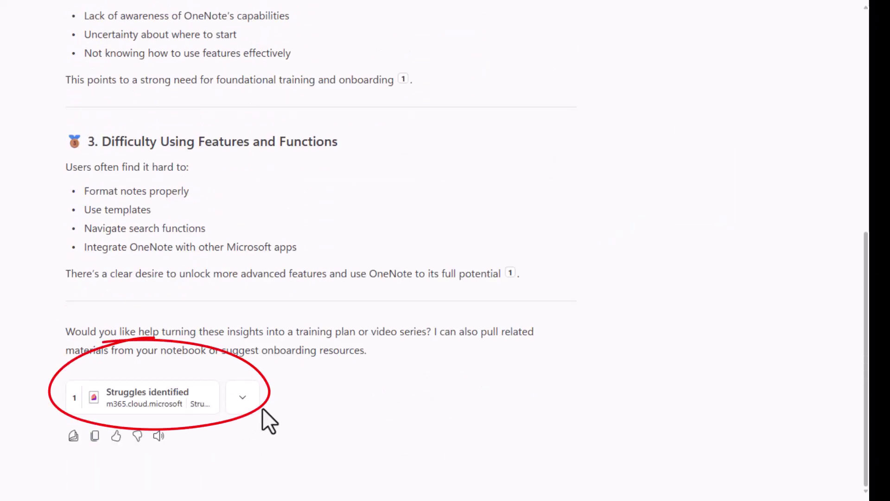
{"action": "mouse_move", "coordinate": [177, 399]}
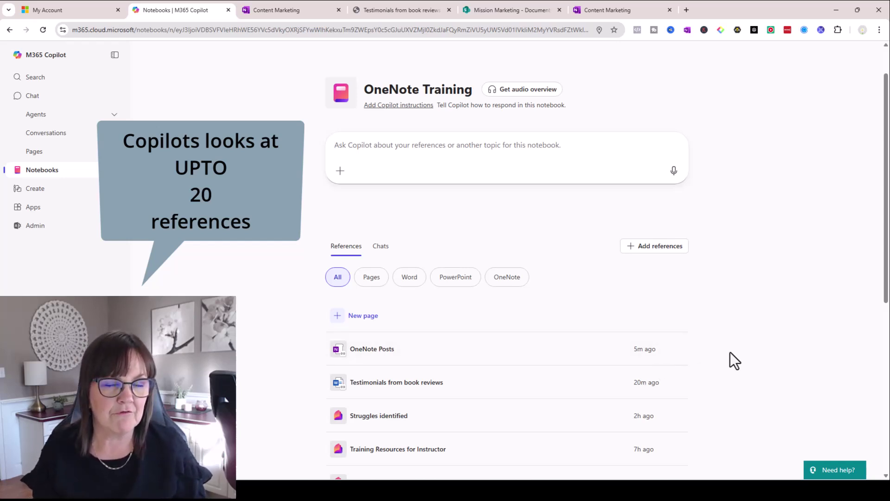
{"action": "scroll", "coordinate": [730, 357], "scroll_direction": "down", "scroll_amount": 3}
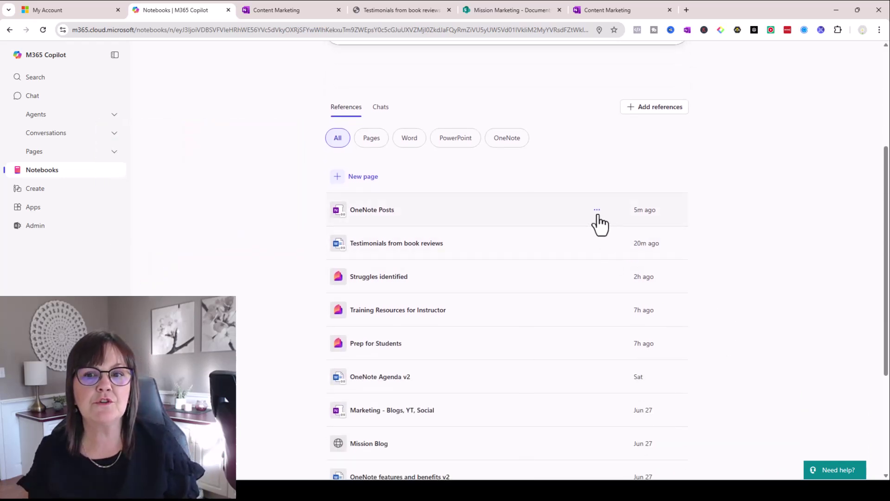
{"action": "left_click", "coordinate": [598, 211]}
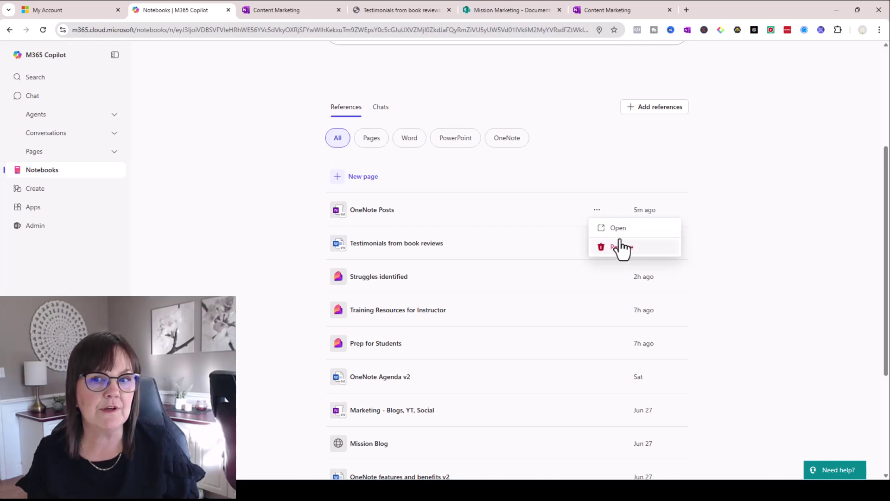
{"action": "key", "text": "Escape"}
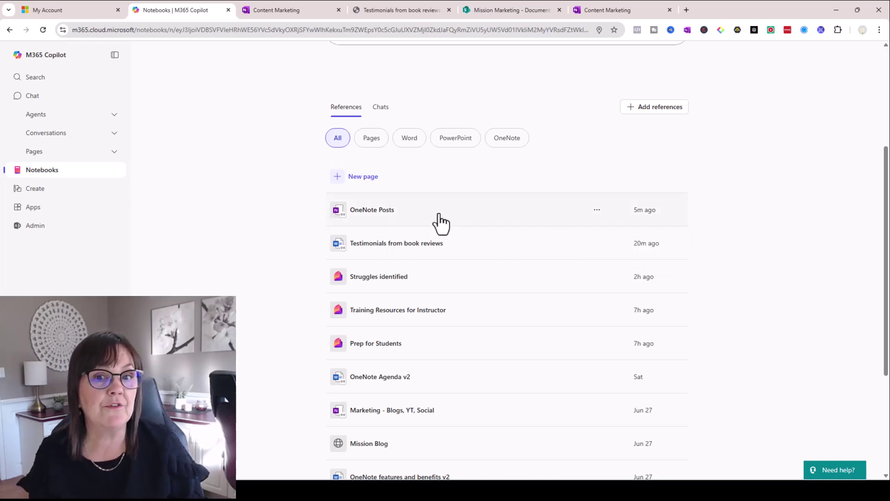
{"action": "left_click_drag", "start_coordinate": [441, 223], "coordinate": [450, 247]}
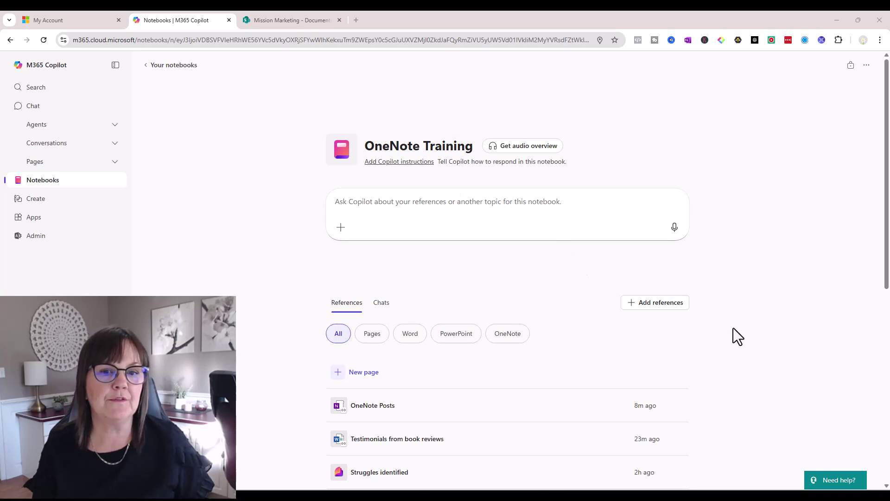
Create a new notebook page titled Tips on OneNote
{"action": "left_click", "coordinate": [355, 374]}
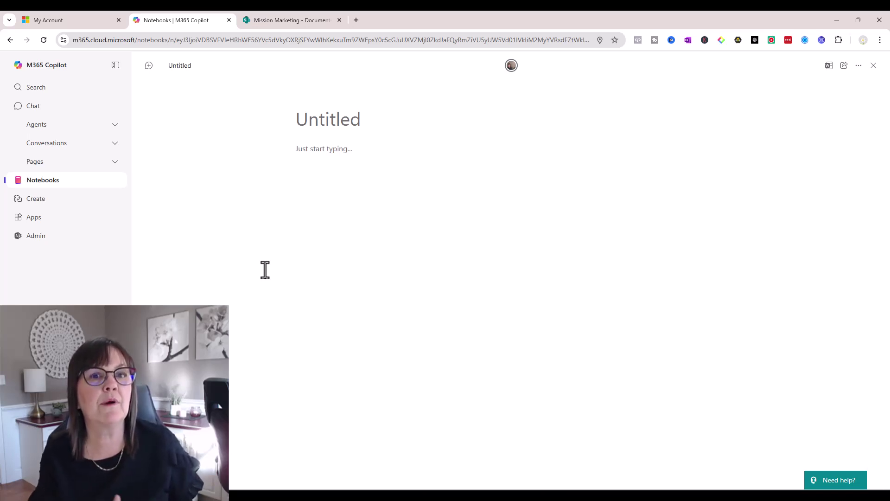
{"action": "left_click", "coordinate": [334, 118]}
{"action": "type", "text": "Tips b"}
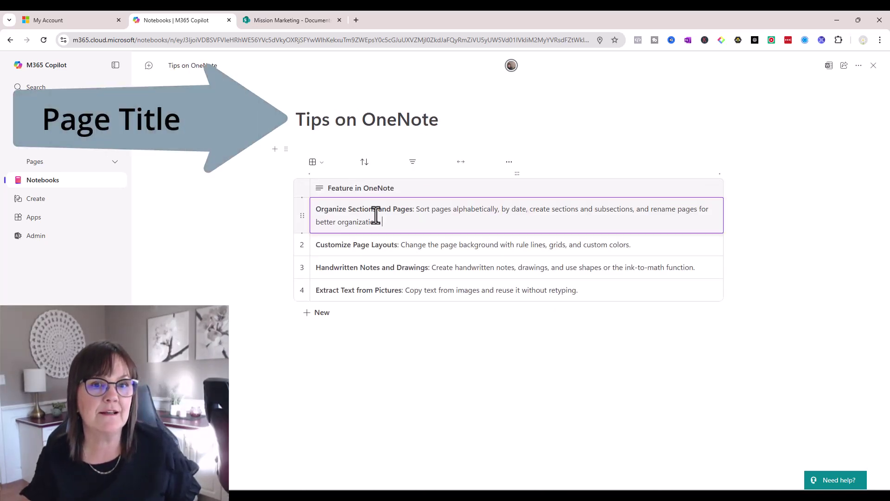
Check the table's View options and add an empty fifth row to the Feature in OneNote table
{"action": "left_click", "coordinate": [321, 163]}
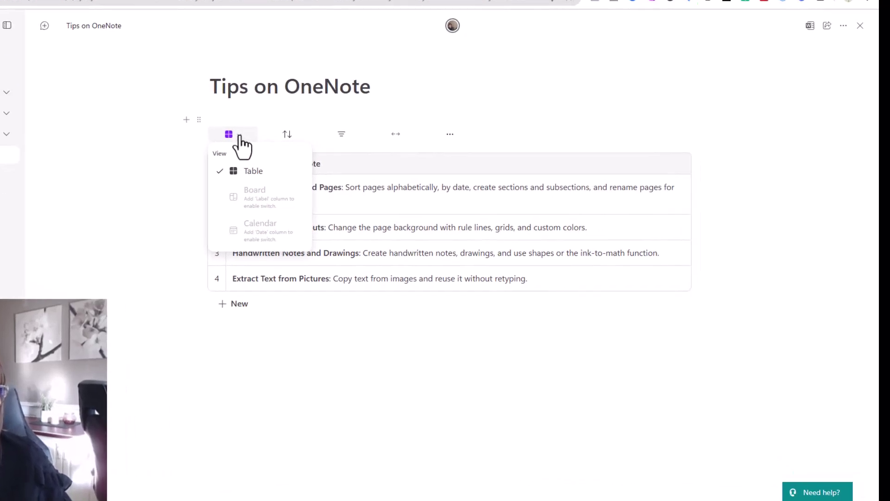
{"action": "left_click", "coordinate": [414, 334]}
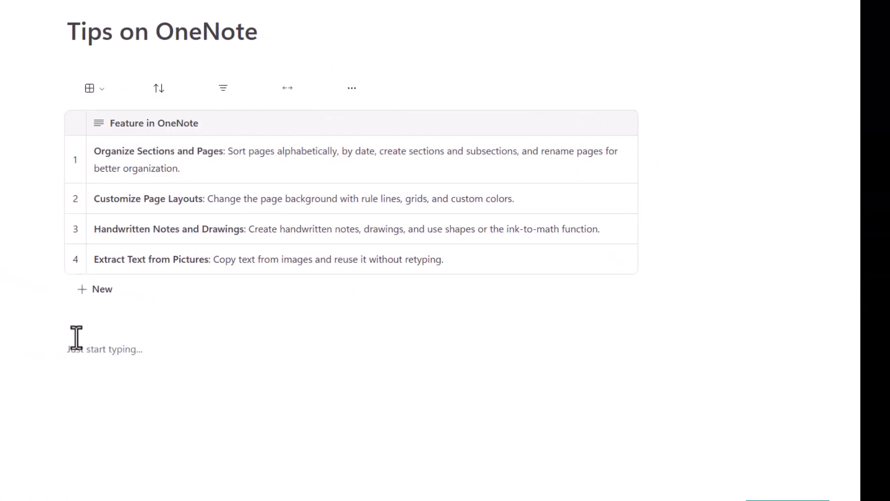
{"action": "left_click", "coordinate": [94, 290]}
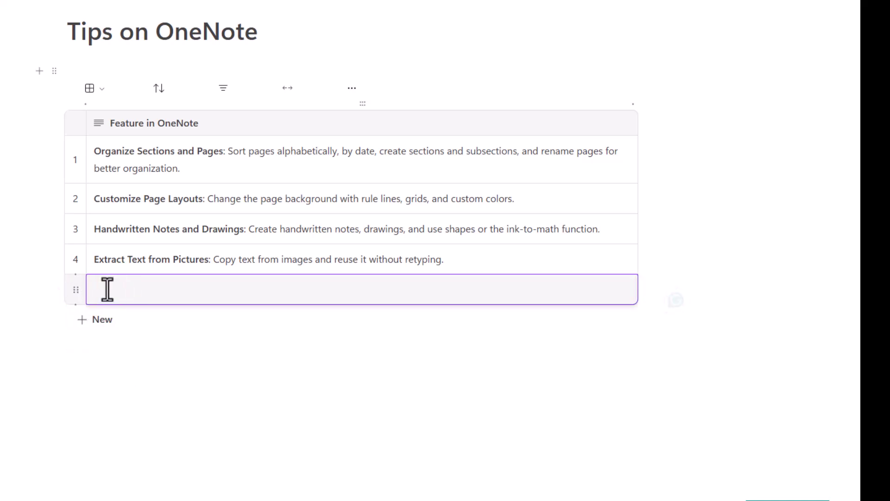
{"action": "left_click", "coordinate": [88, 353]}
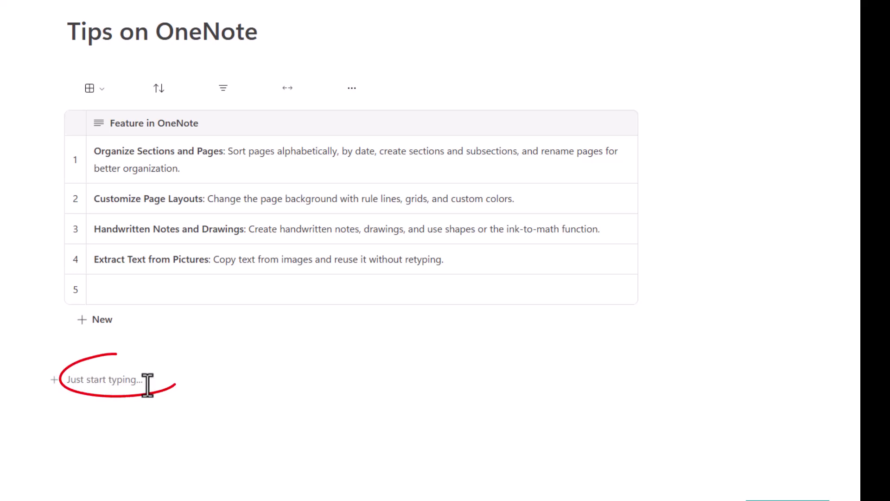
{"action": "left_click", "coordinate": [55, 379]}
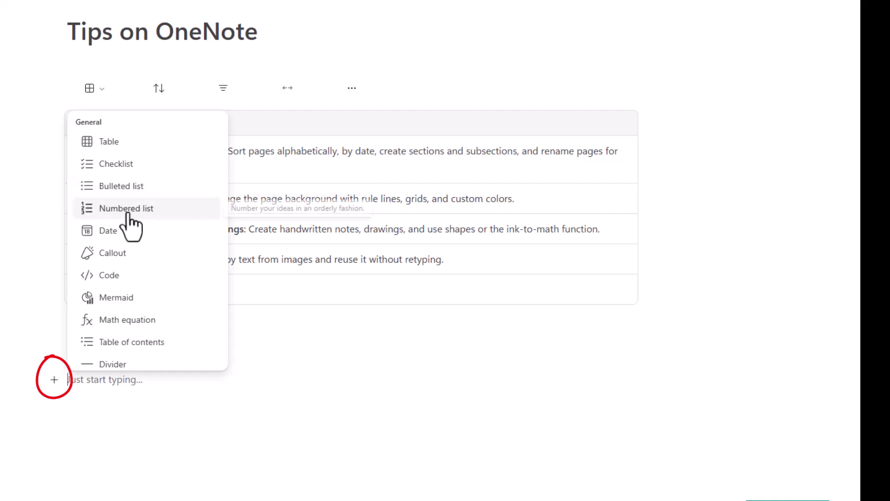
{"action": "scroll", "coordinate": [197, 278], "scroll_direction": "down", "scroll_amount": 5}
{"action": "scroll", "coordinate": [197, 278], "scroll_direction": "up", "scroll_amount": 10}
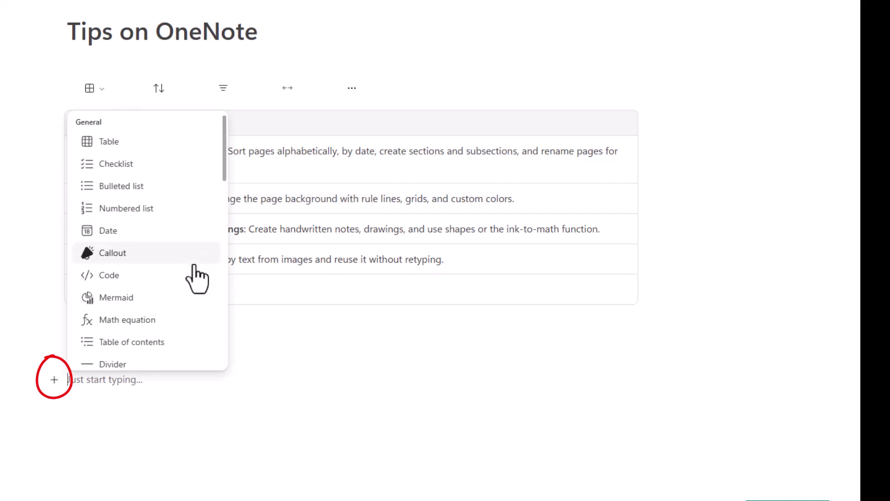
{"action": "scroll", "coordinate": [196, 278], "scroll_direction": "down", "scroll_amount": 3}
{"action": "scroll", "coordinate": [196, 278], "scroll_direction": "down", "scroll_amount": 8}
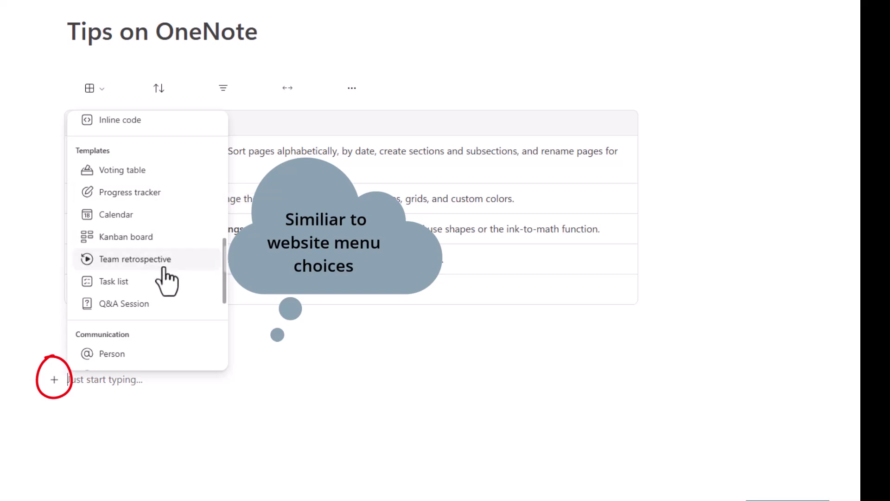
{"action": "scroll", "coordinate": [162, 278], "scroll_direction": "down", "scroll_amount": 3}
{"action": "left_click", "coordinate": [232, 364]}
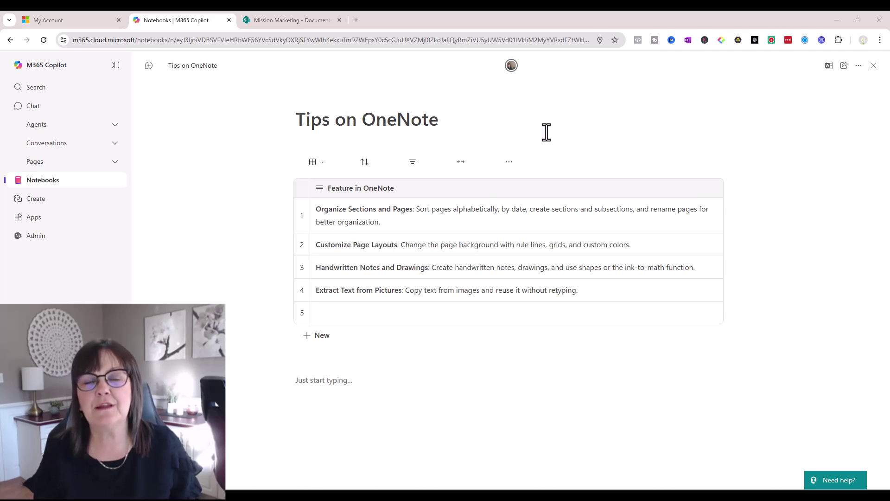
Give the page a network image cover from a 'technology' search and a desktop computer emoji icon
{"action": "mouse_move", "coordinate": [427, 104]}
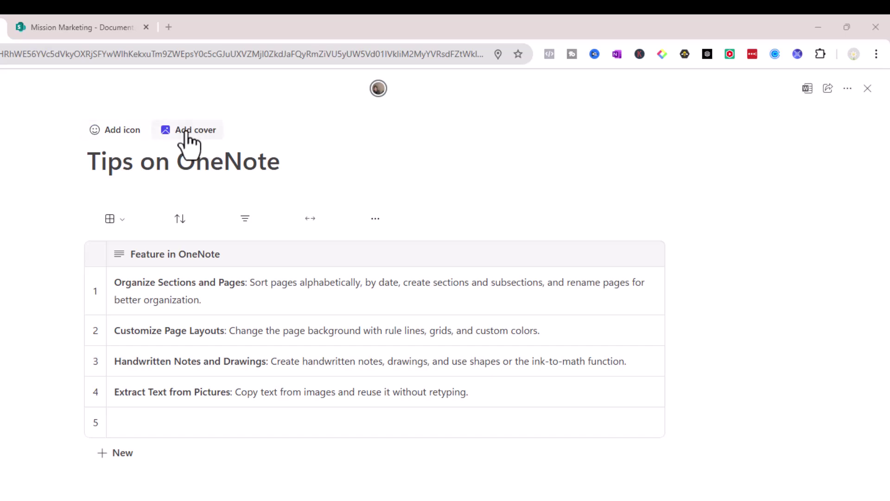
{"action": "left_click", "coordinate": [190, 135]}
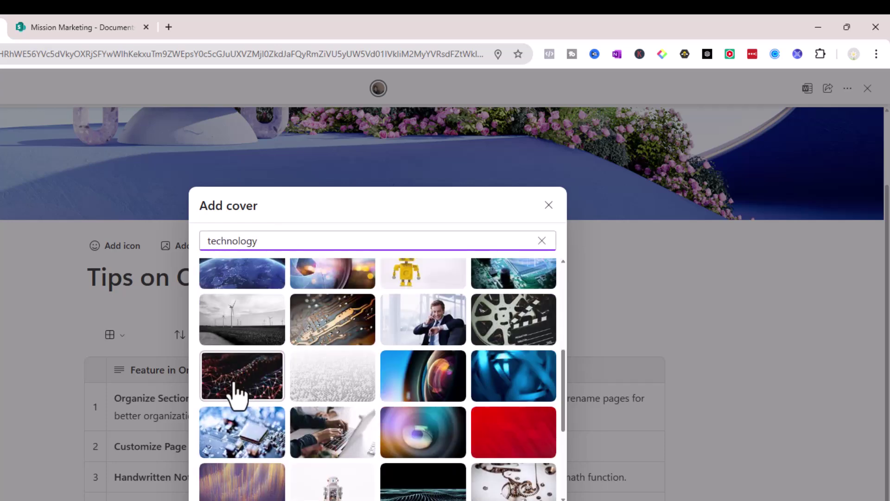
{"action": "left_click", "coordinate": [232, 385]}
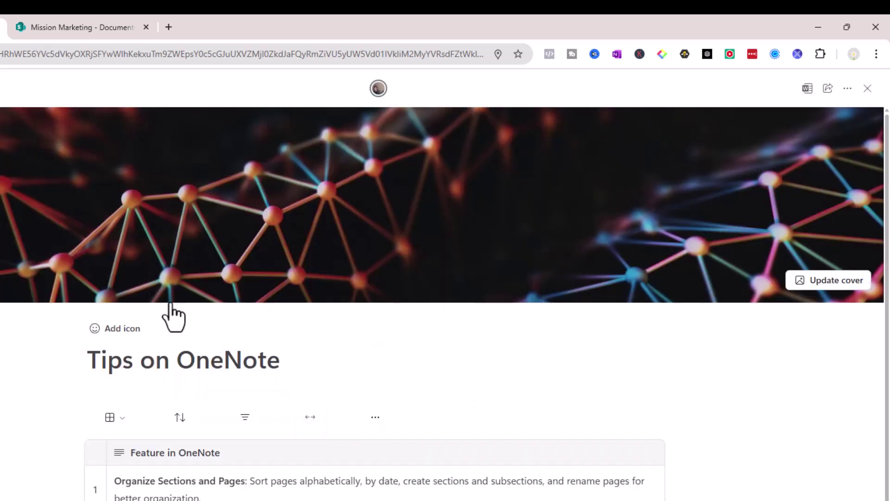
{"action": "left_click", "coordinate": [116, 330]}
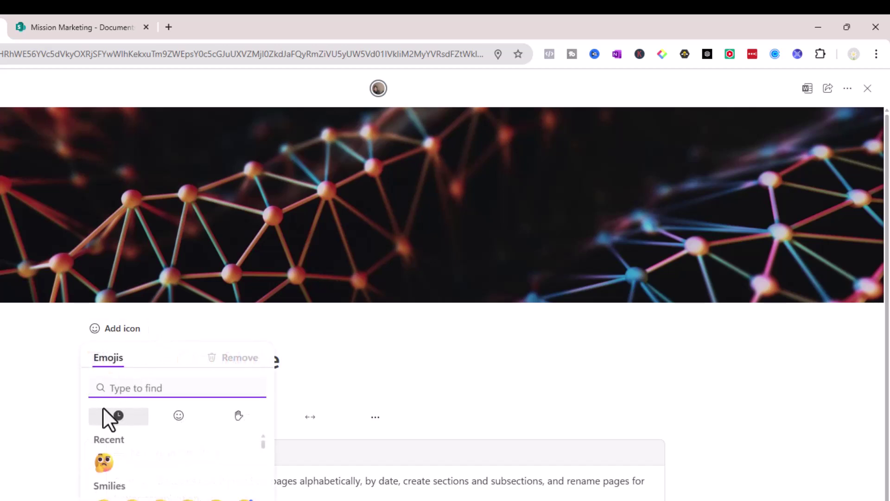
{"action": "left_click", "coordinate": [104, 415]}
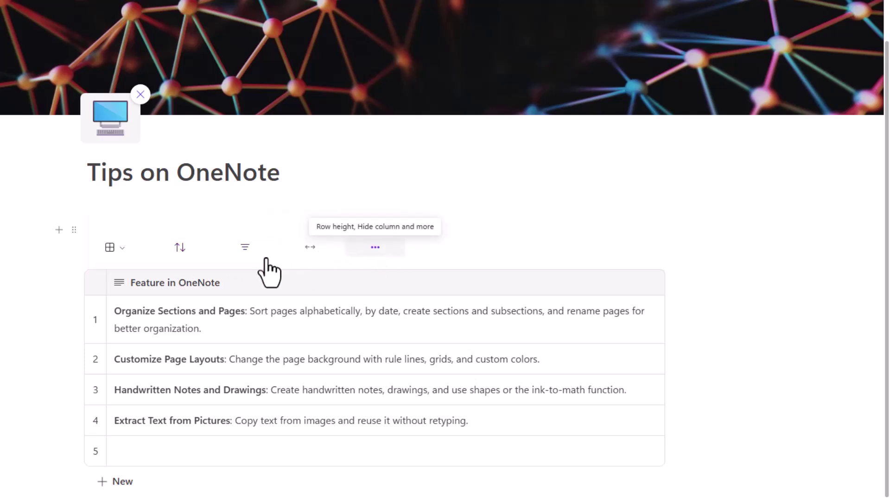
Show the page's menu with lock, rename, style, version history and delete options
{"action": "scroll", "coordinate": [371, 241], "scroll_direction": "up", "scroll_amount": 2}
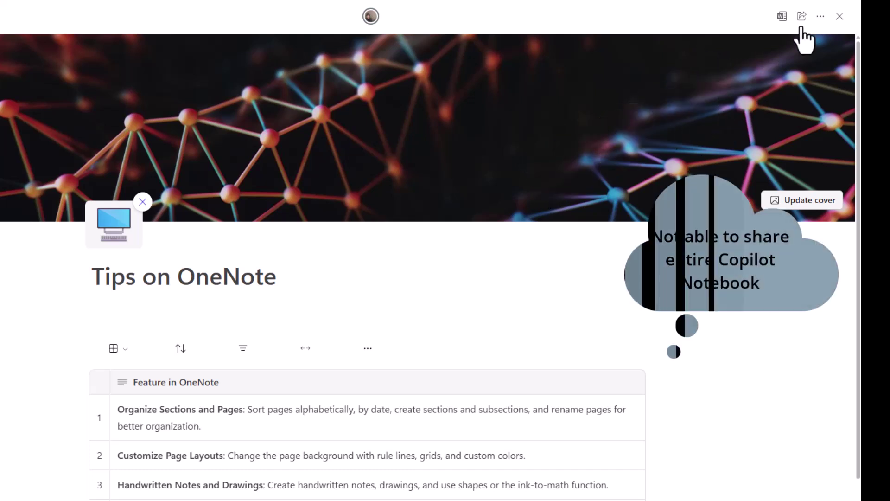
{"action": "left_click", "coordinate": [822, 18]}
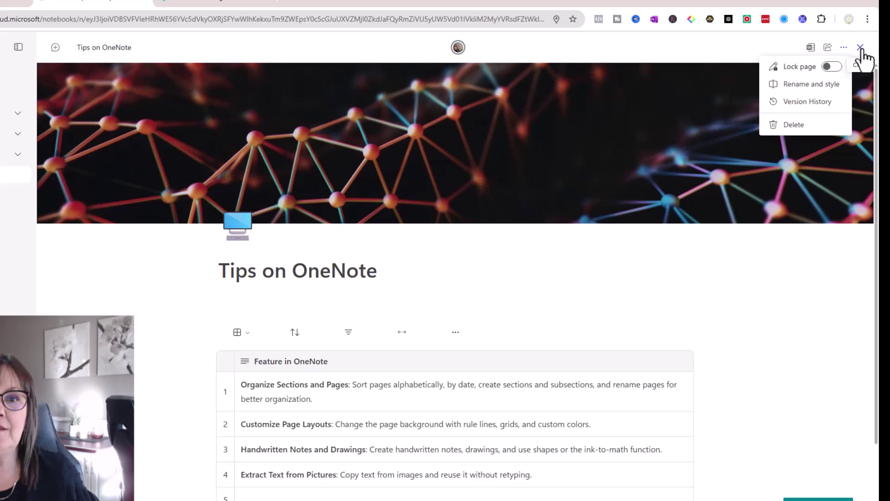
Close the Tips on OneNote page and check it now heads the notebook's References list
{"action": "left_click", "coordinate": [860, 48]}
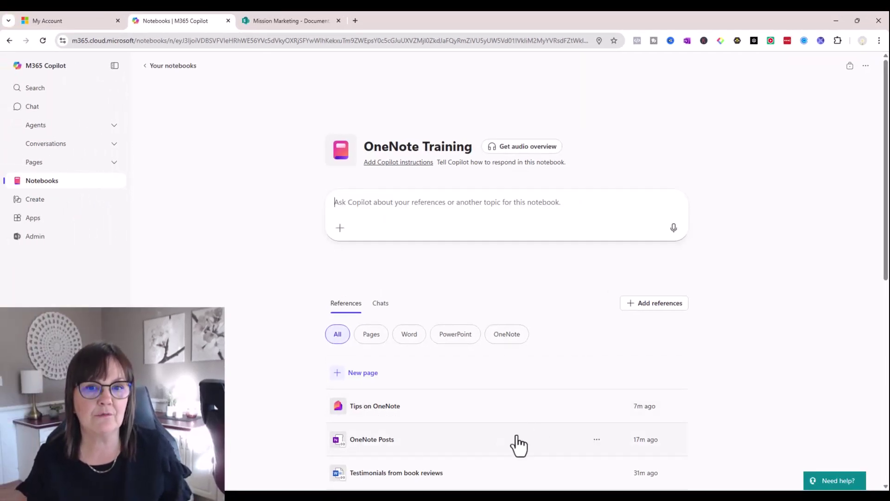
{"action": "scroll", "coordinate": [533, 417], "scroll_direction": "down", "scroll_amount": 3}
{"action": "scroll", "coordinate": [483, 329], "scroll_direction": "down", "scroll_amount": 4}
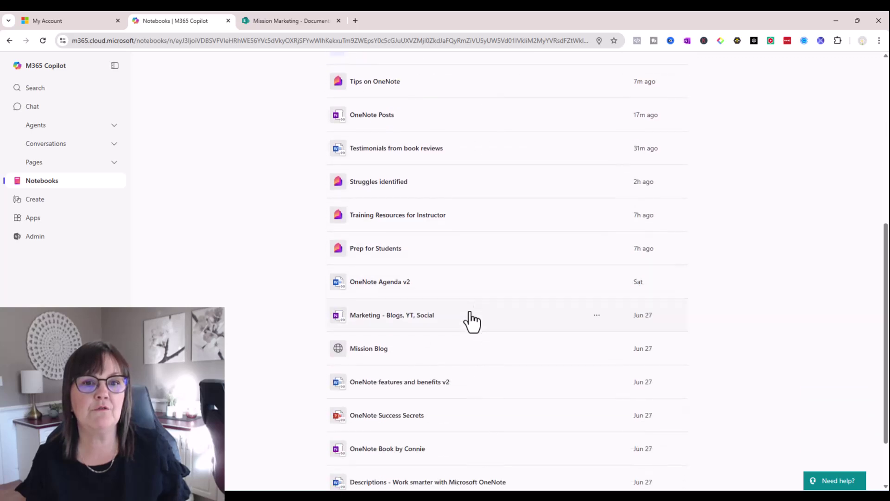
{"action": "scroll", "coordinate": [247, 301], "scroll_direction": "up", "scroll_amount": 7}
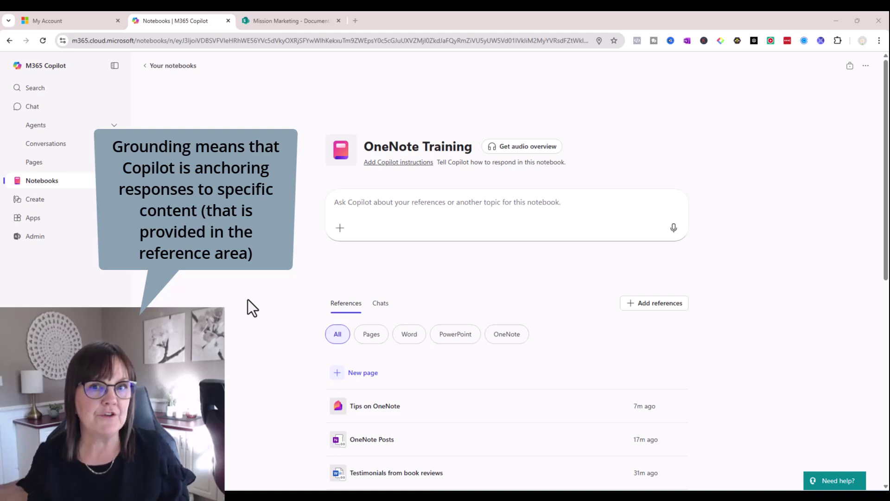
{"action": "scroll", "coordinate": [249, 306], "scroll_direction": "down", "scroll_amount": 3}
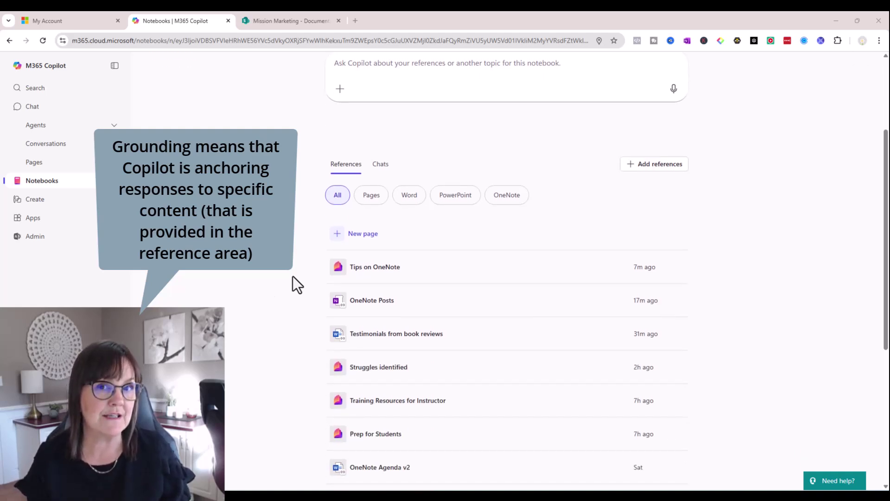
{"action": "scroll", "coordinate": [292, 284], "scroll_direction": "down", "scroll_amount": 3}
{"action": "scroll", "coordinate": [384, 278], "scroll_direction": "up", "scroll_amount": 6}
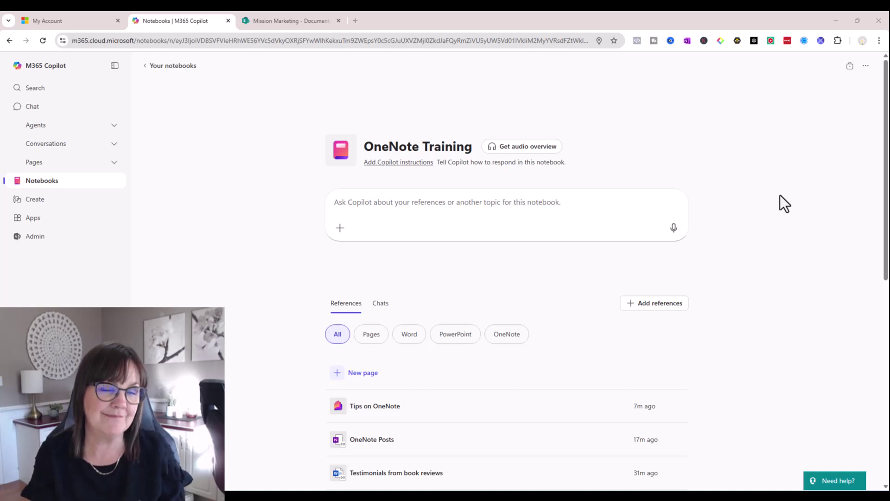
{"action": "scroll", "coordinate": [811, 302], "scroll_direction": "down", "scroll_amount": 1}
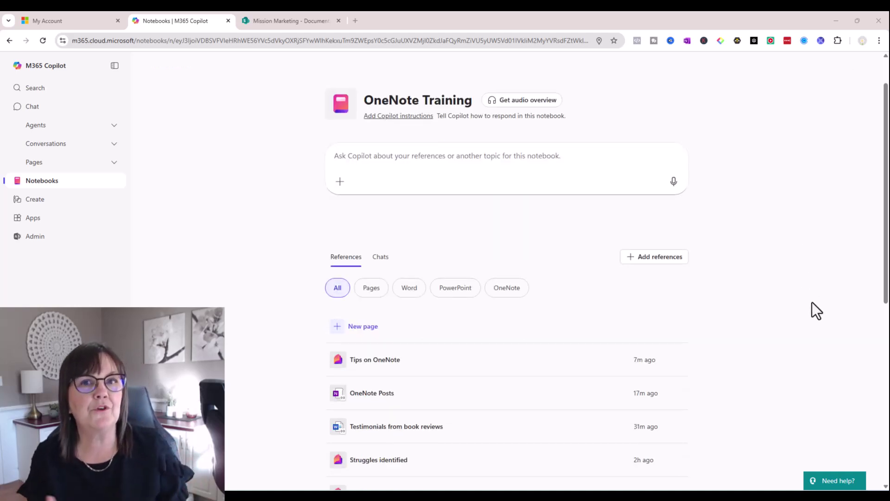